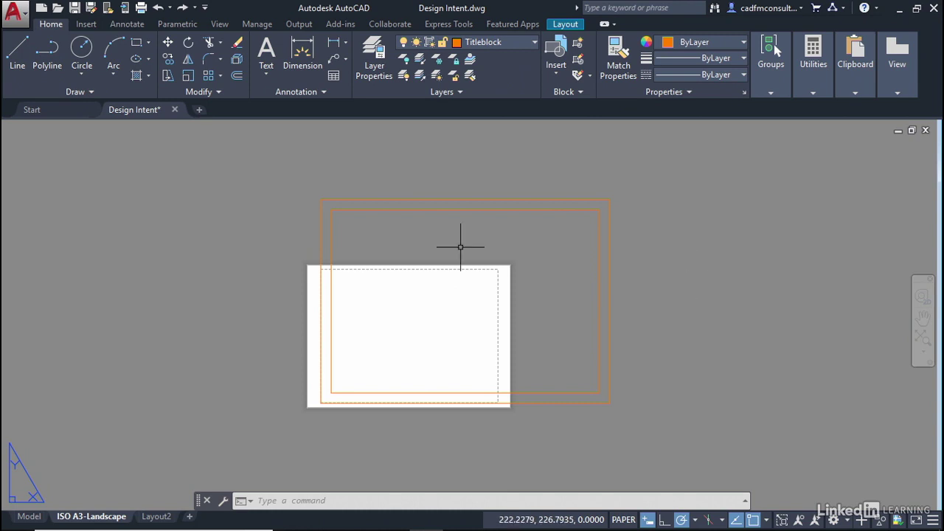
Open the Page Setup Manager from the ISO A3-Landscape layout tab's menu.
{"action": "right_click", "coordinate": [92, 518]}
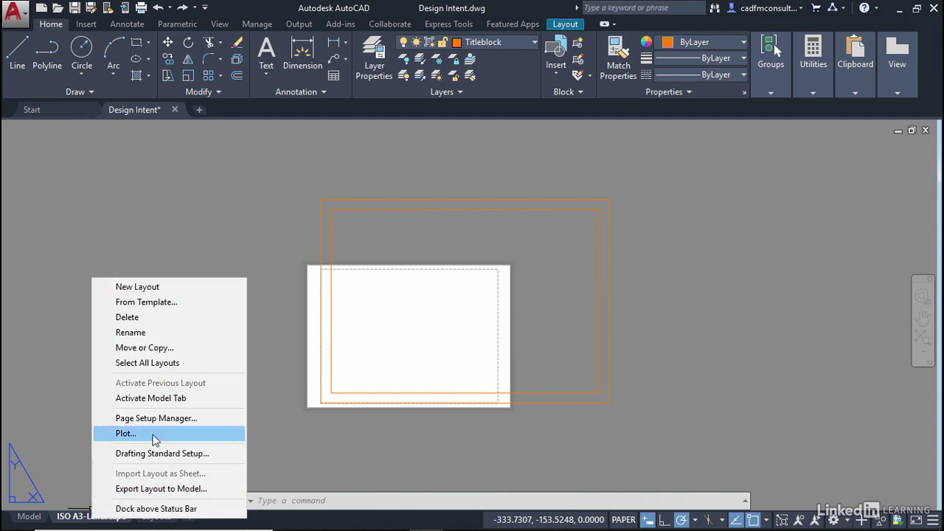
{"action": "left_click", "coordinate": [169, 419]}
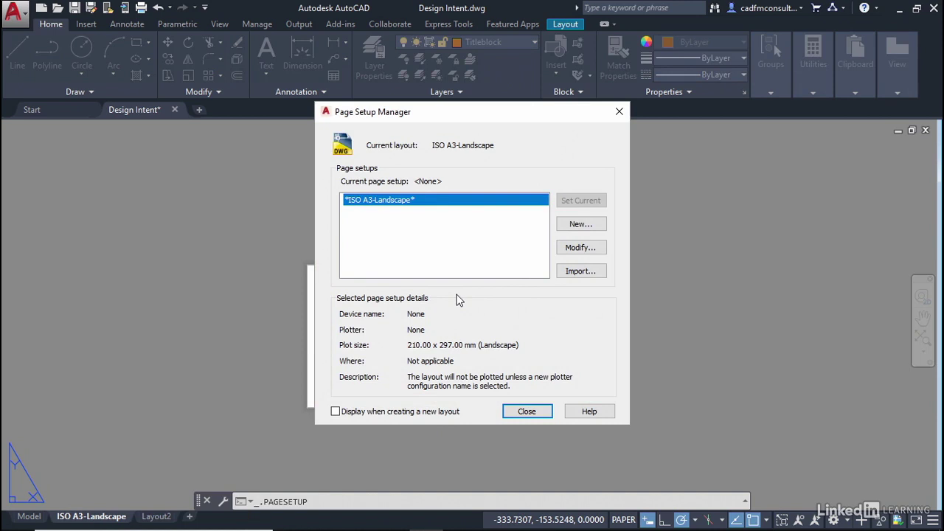
Add a new page setup named 'ISO A3-Landscape-PDF', correcting the name's capitalisation.
{"action": "left_click", "coordinate": [561, 224]}
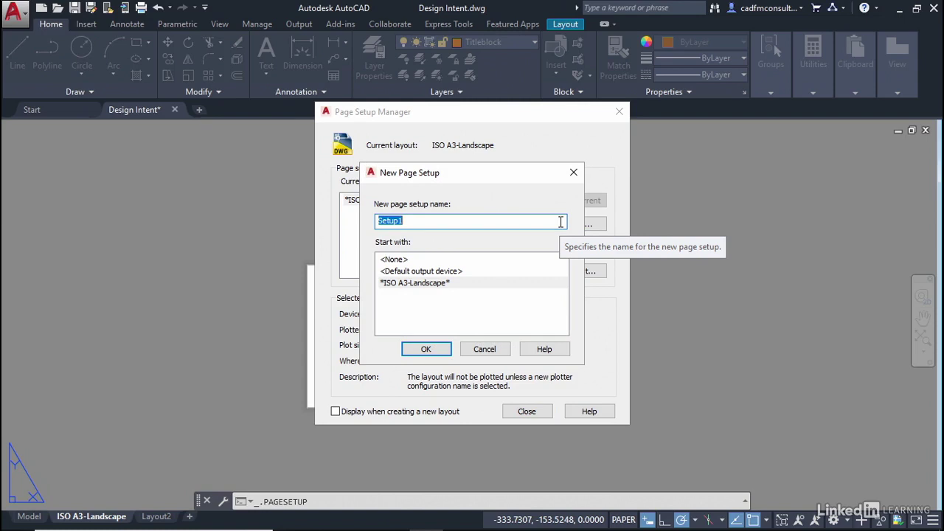
{"action": "type", "text": "Iso "}
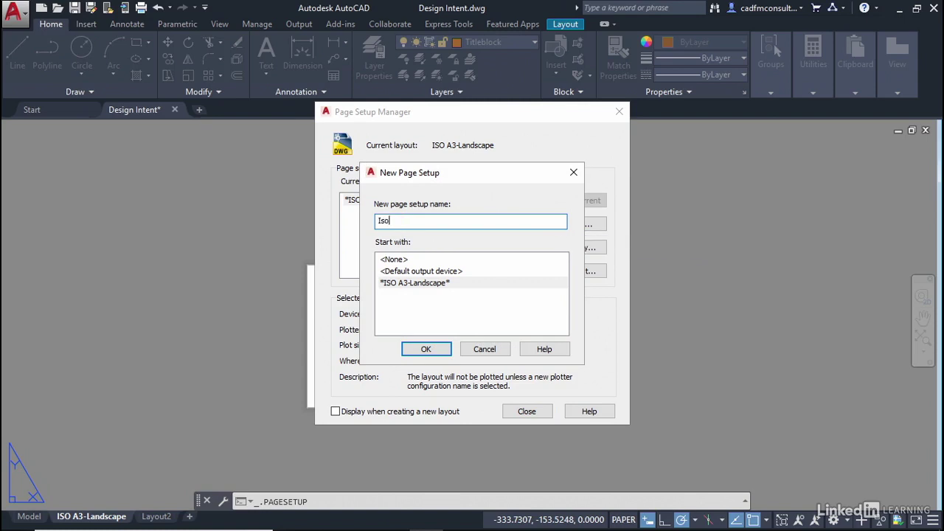
{"action": "type", "text": "A3-Landscape"}
{"action": "left_click", "coordinate": [389, 220]}
{"action": "key", "text": "BackSpace"}
{"action": "key", "text": "BackSpace"}
{"action": "type", "text": "SO"}
{"action": "left_click", "coordinate": [448, 220]}
{"action": "type", "text": "-PDF"}
{"action": "left_click", "coordinate": [421, 349]}
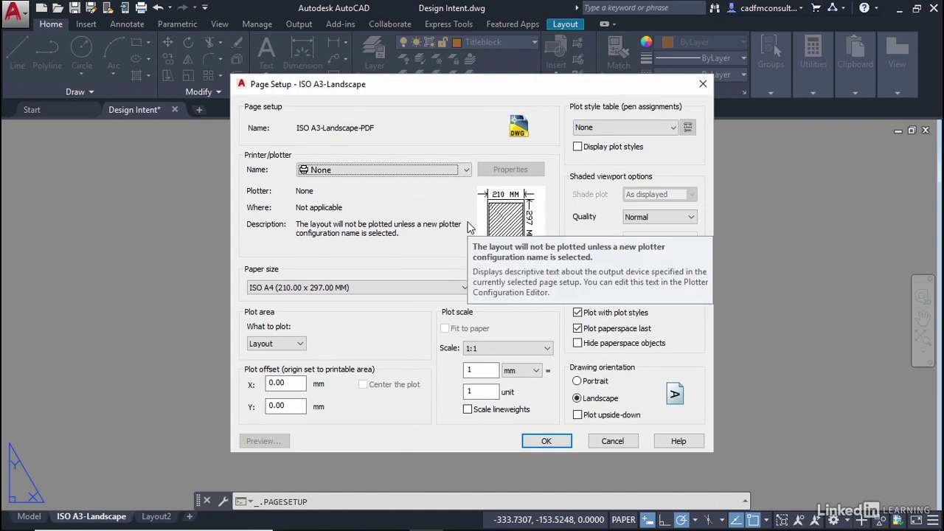
Choose the AutoCAD PDF (General Documentation).pc3 plotter and ISO A3 (420.00 x 297.00 MM) paper.
{"action": "left_click", "coordinate": [468, 170]}
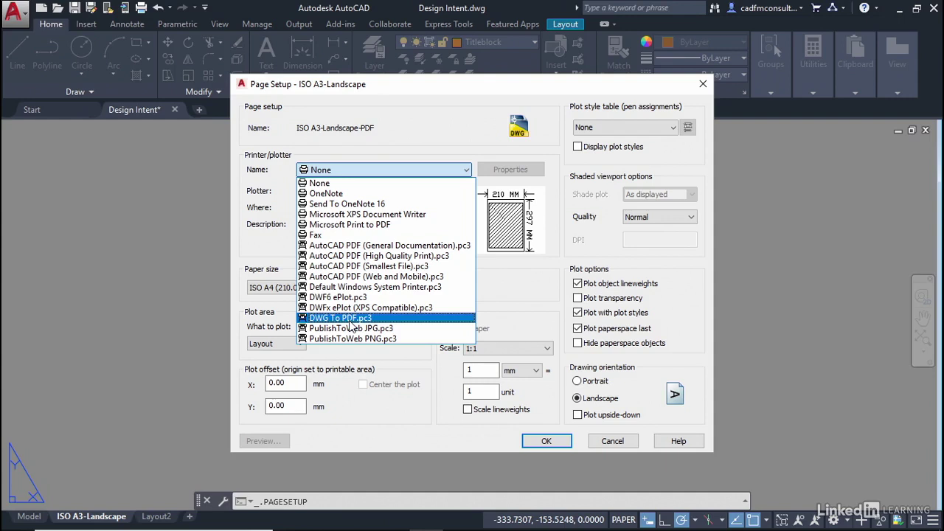
{"action": "left_click", "coordinate": [377, 246]}
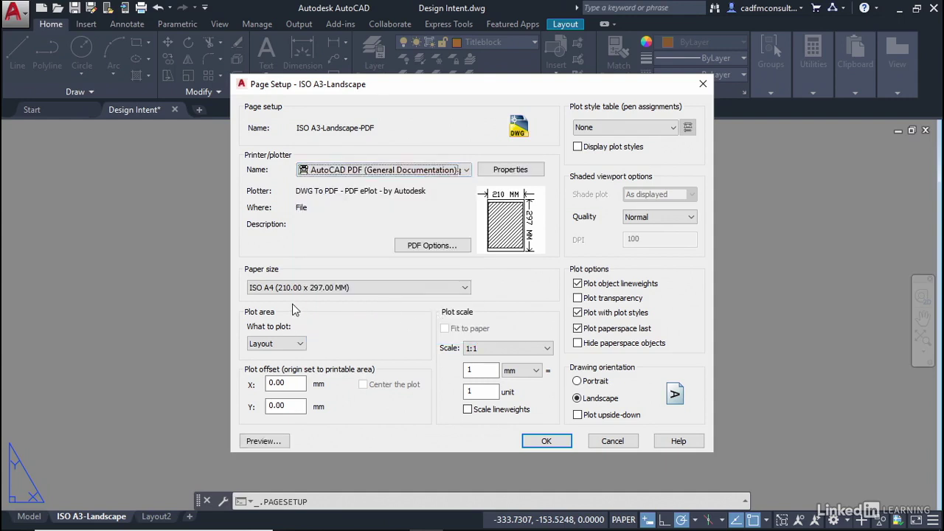
{"action": "left_click", "coordinate": [467, 288]}
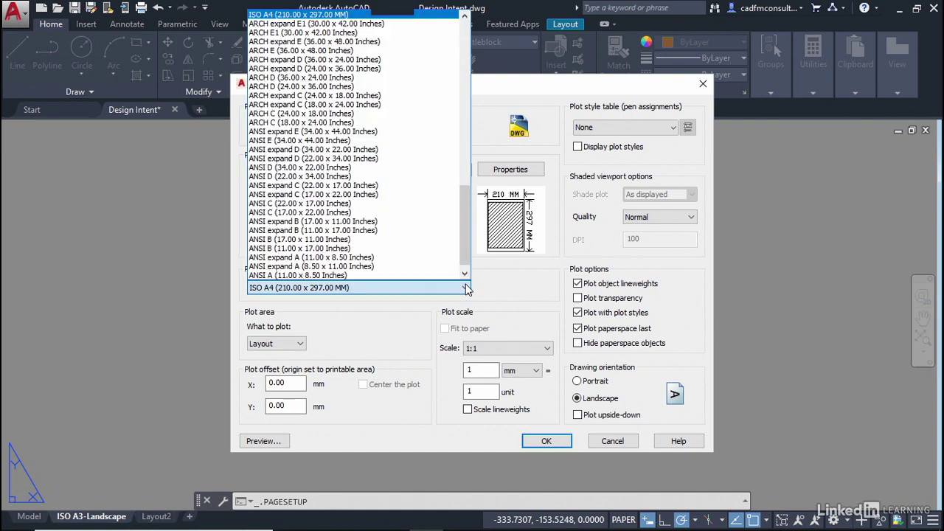
{"action": "left_click_drag", "start_coordinate": [465, 265], "coordinate": [463, 196]}
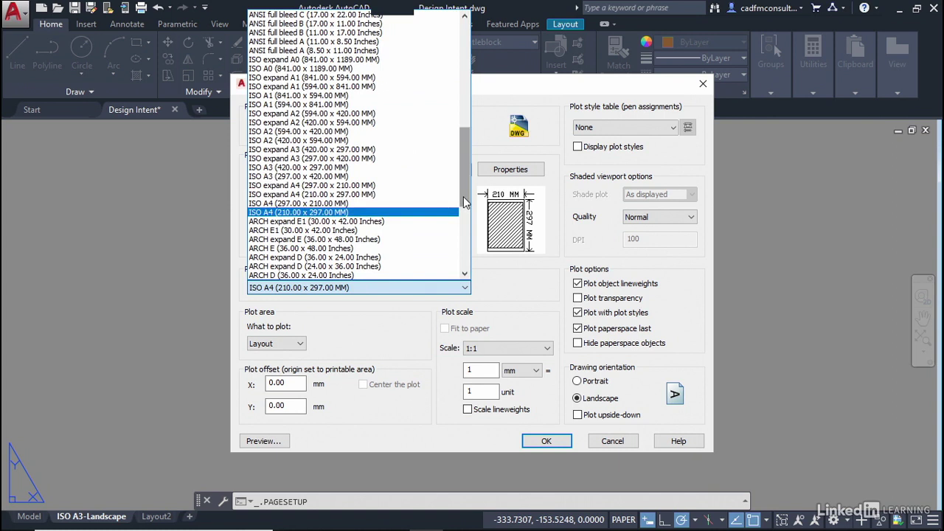
{"action": "left_click", "coordinate": [318, 168]}
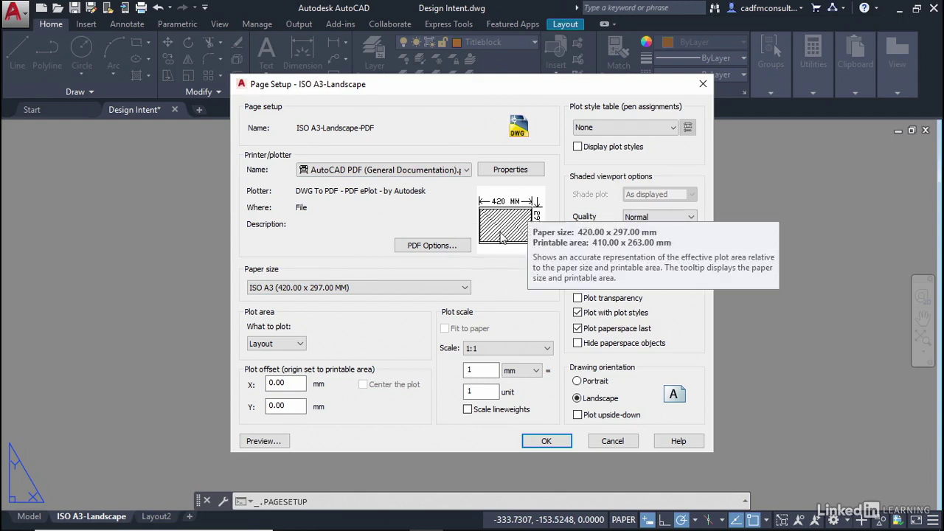
Plot Extents, centred on the paper at 1:1, using the monochrome.ctb plot style table.
{"action": "left_click", "coordinate": [432, 246]}
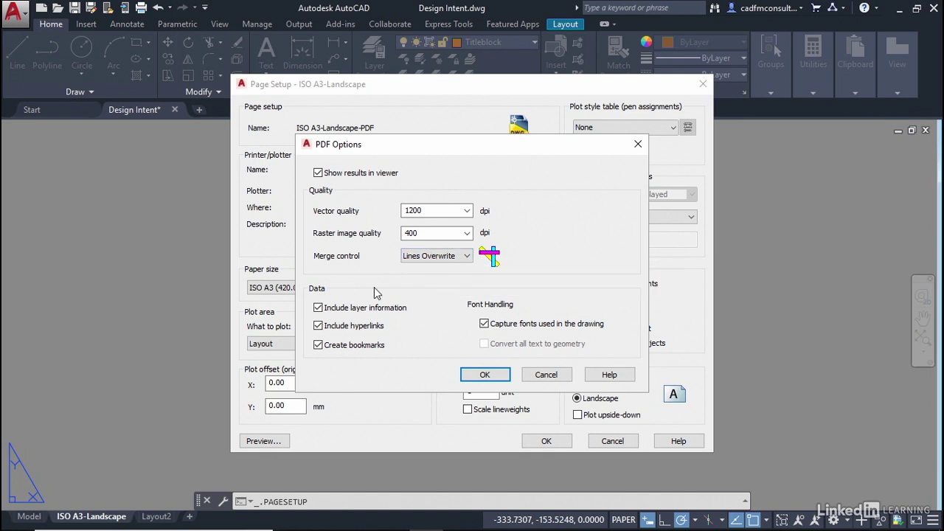
{"action": "left_click", "coordinate": [540, 378]}
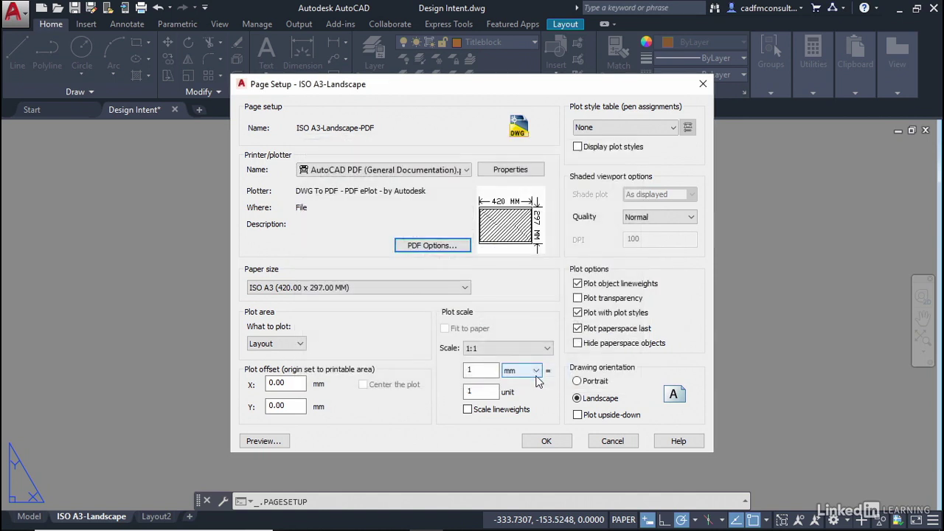
{"action": "left_click", "coordinate": [299, 344]}
{"action": "left_click", "coordinate": [292, 369]}
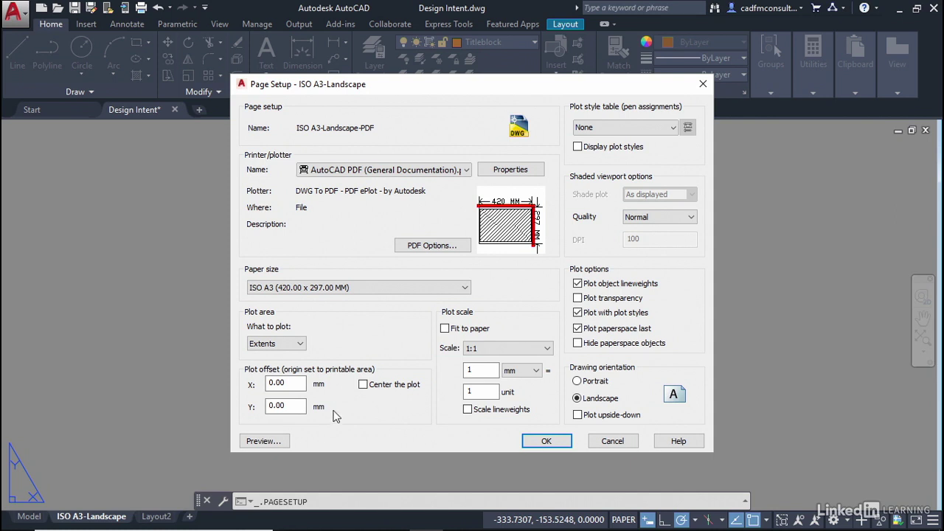
{"action": "left_click", "coordinate": [363, 385]}
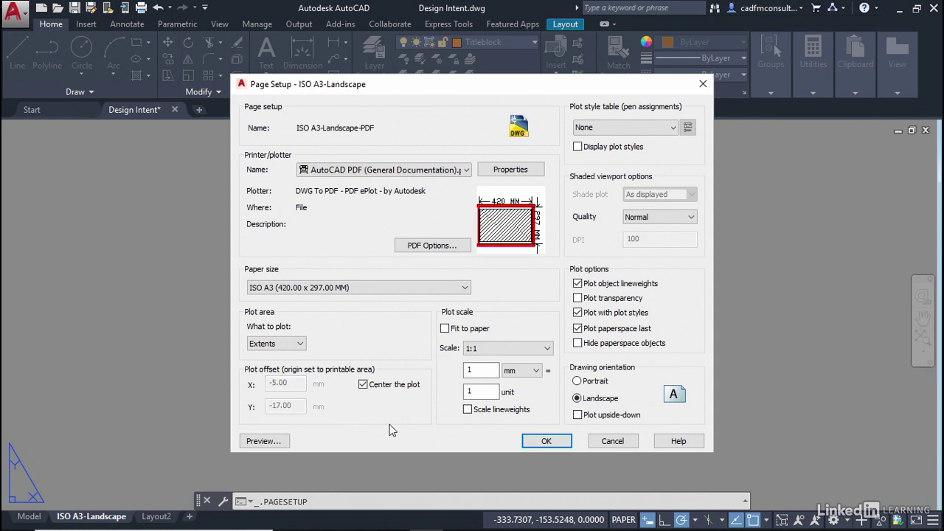
{"action": "left_click", "coordinate": [472, 349]}
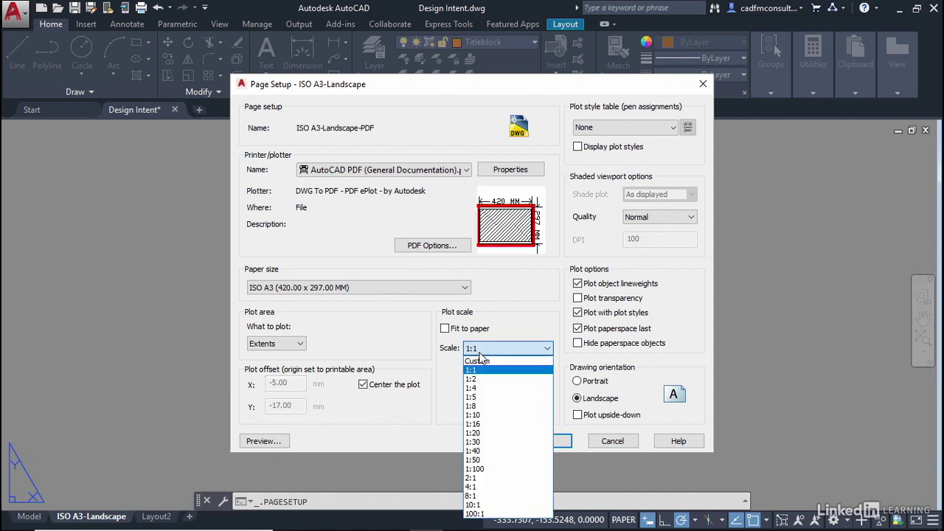
{"action": "left_click", "coordinate": [476, 371]}
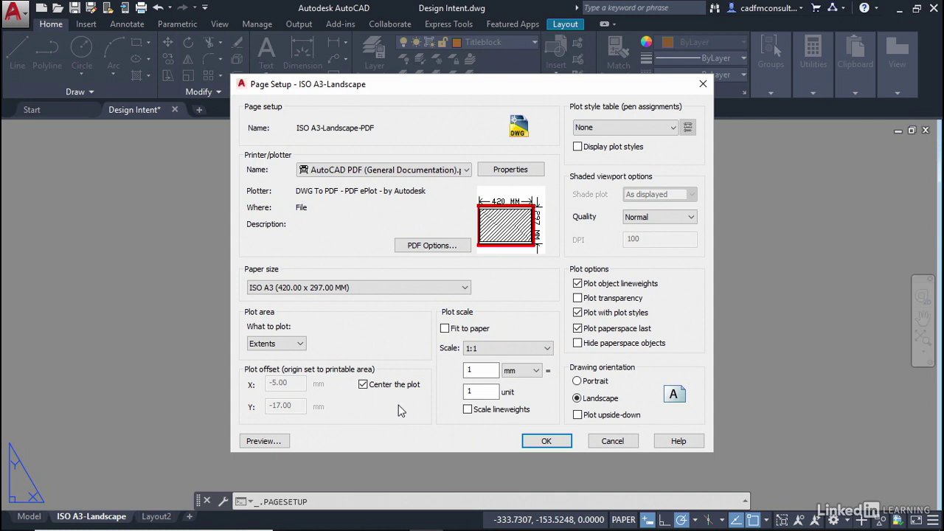
{"action": "left_click", "coordinate": [673, 130]}
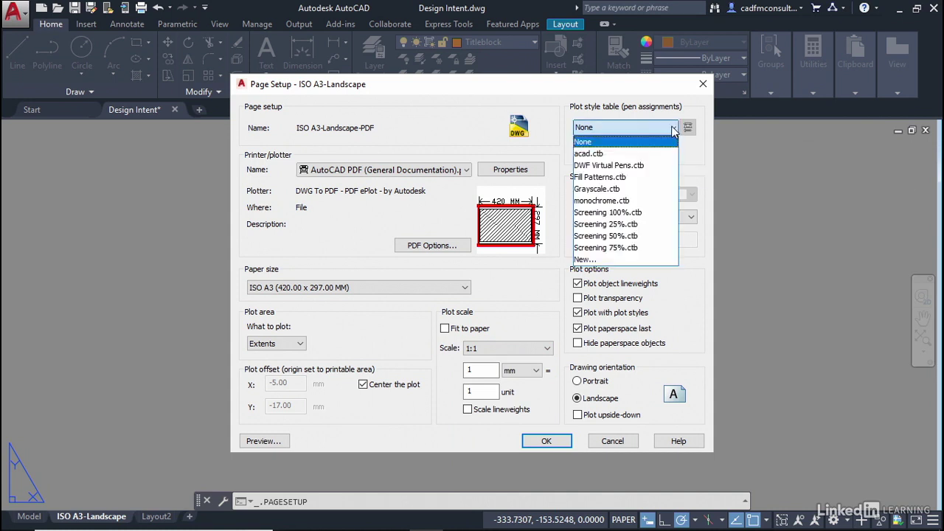
{"action": "left_click", "coordinate": [612, 200]}
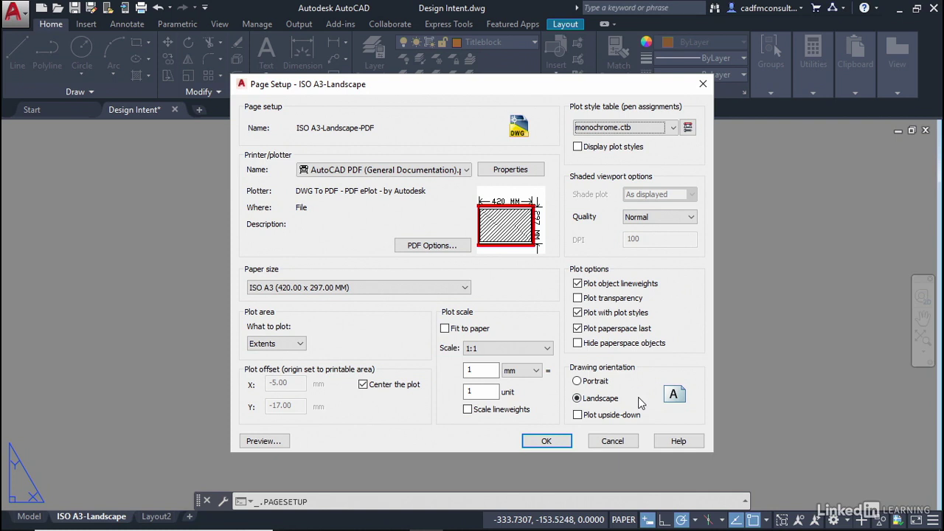
Save the ISO A3-Landscape-PDF settings and make it the layout's current page setup.
{"action": "left_click", "coordinate": [550, 443]}
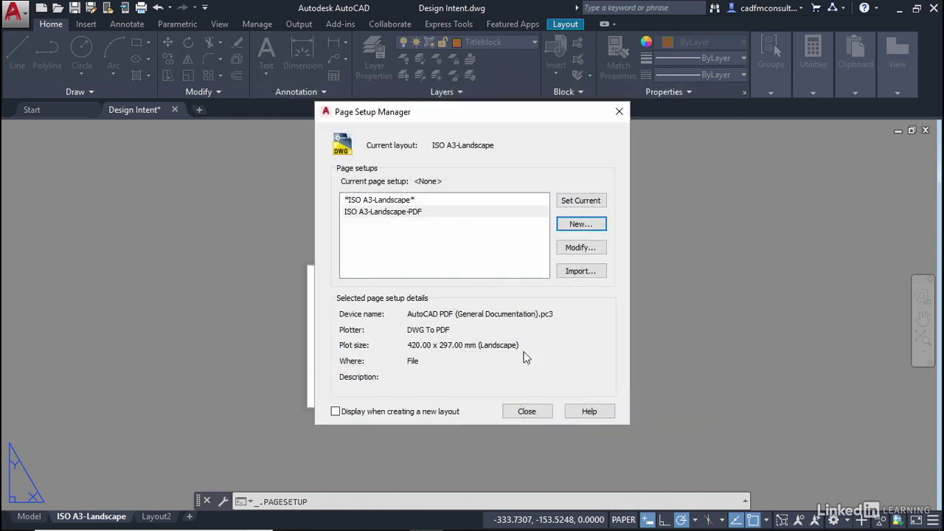
{"action": "left_click", "coordinate": [397, 213]}
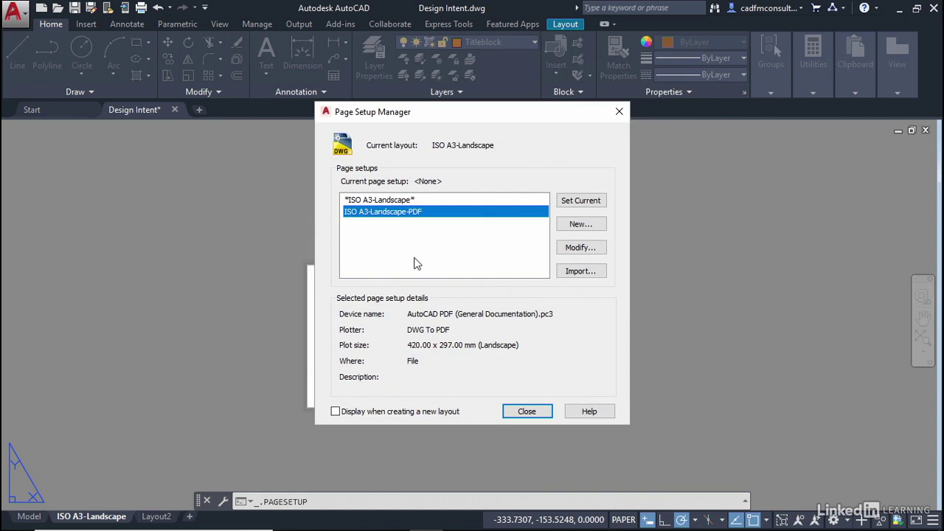
{"action": "double_click", "coordinate": [401, 215]}
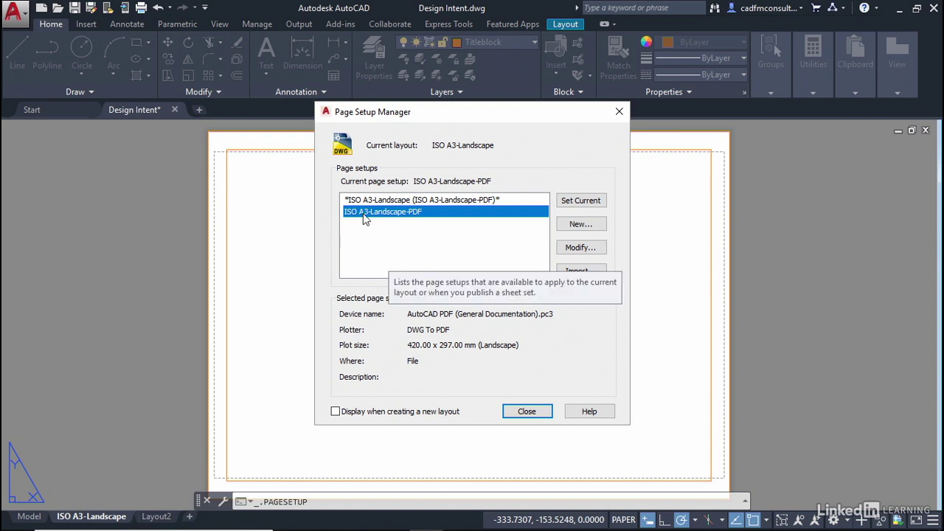
Switch ISO A3-Landscape-PDF to ISO expand A3 (420.00 x 297.00 MM) paper and update layouts using it.
{"action": "left_click", "coordinate": [580, 248]}
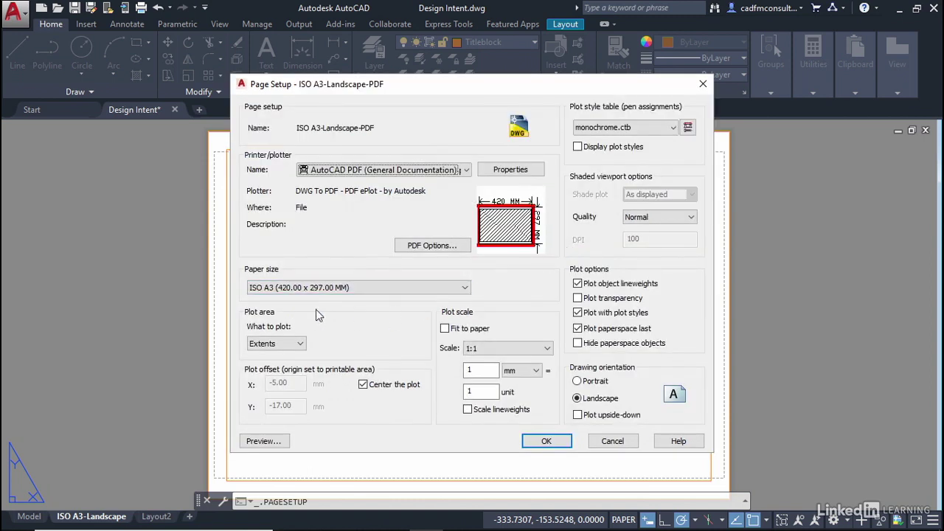
{"action": "left_click", "coordinate": [466, 289]}
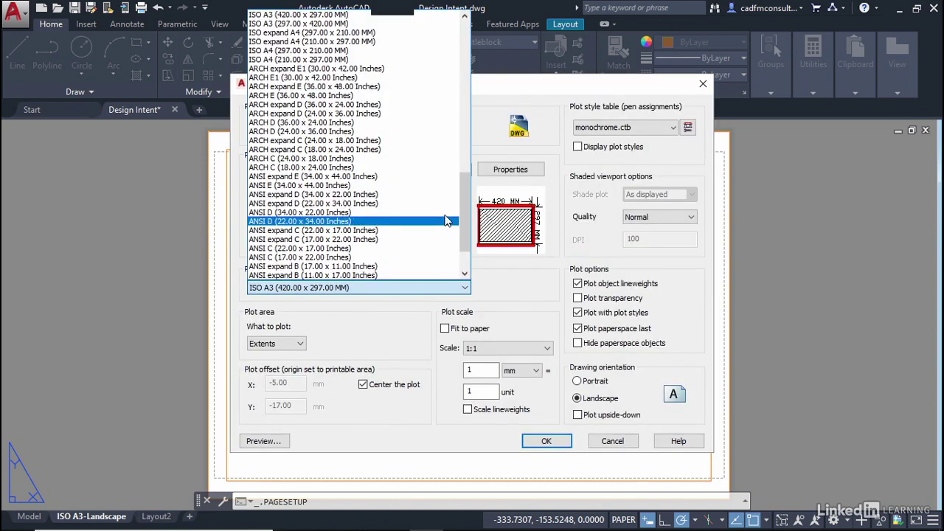
{"action": "left_click_drag", "start_coordinate": [465, 209], "coordinate": [461, 164]}
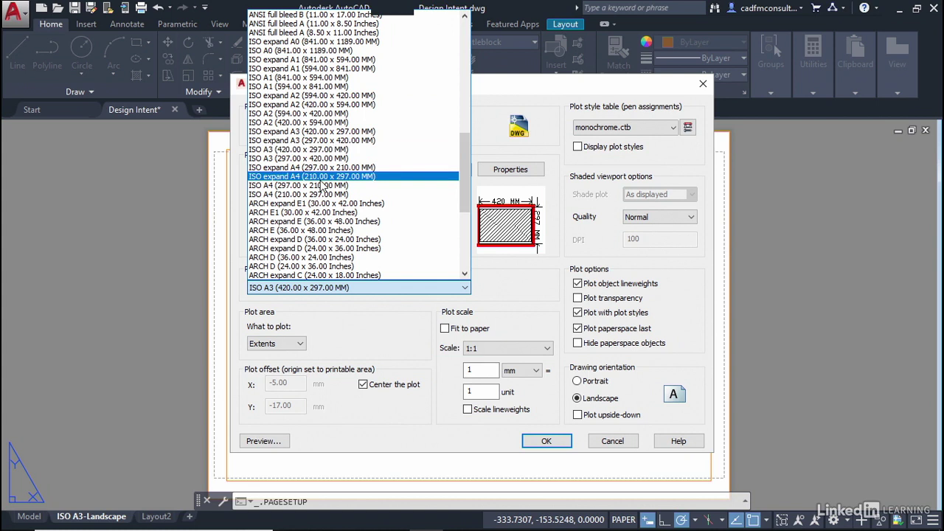
{"action": "left_click", "coordinate": [320, 132]}
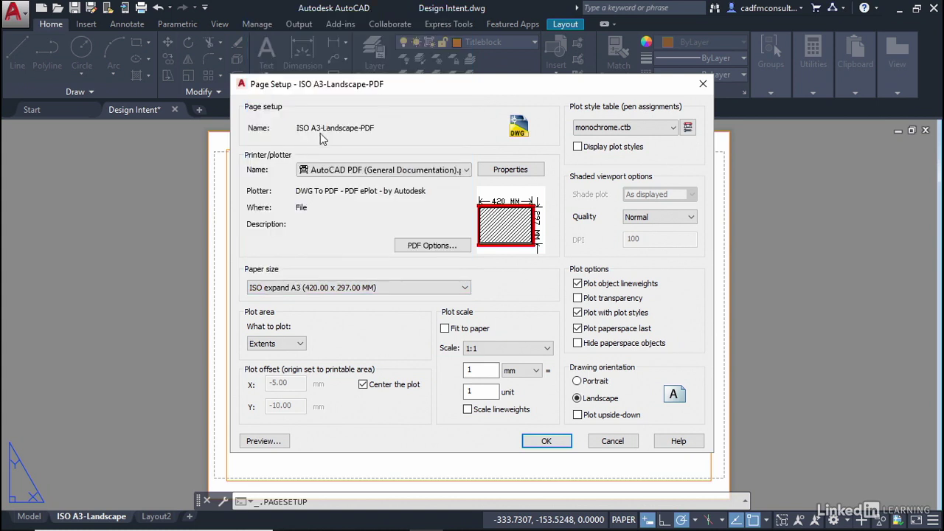
{"action": "left_click", "coordinate": [545, 441]}
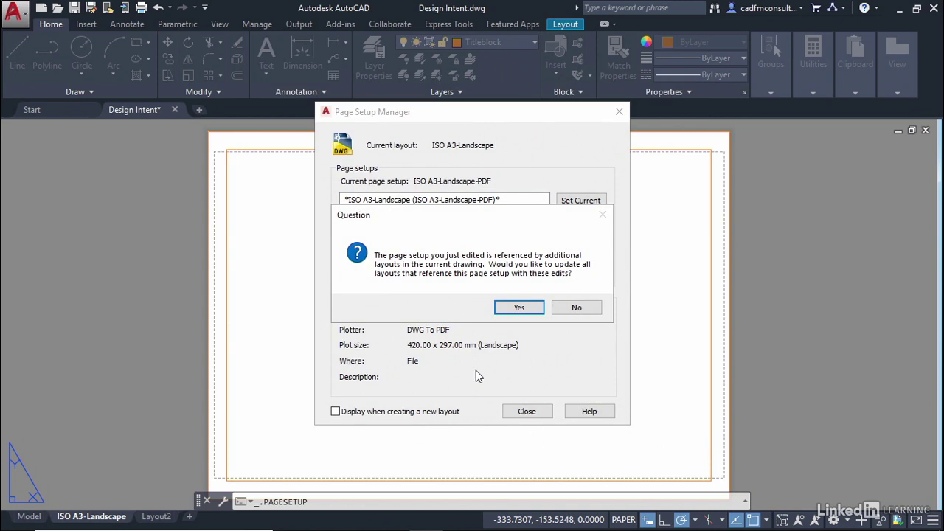
{"action": "left_click", "coordinate": [519, 309]}
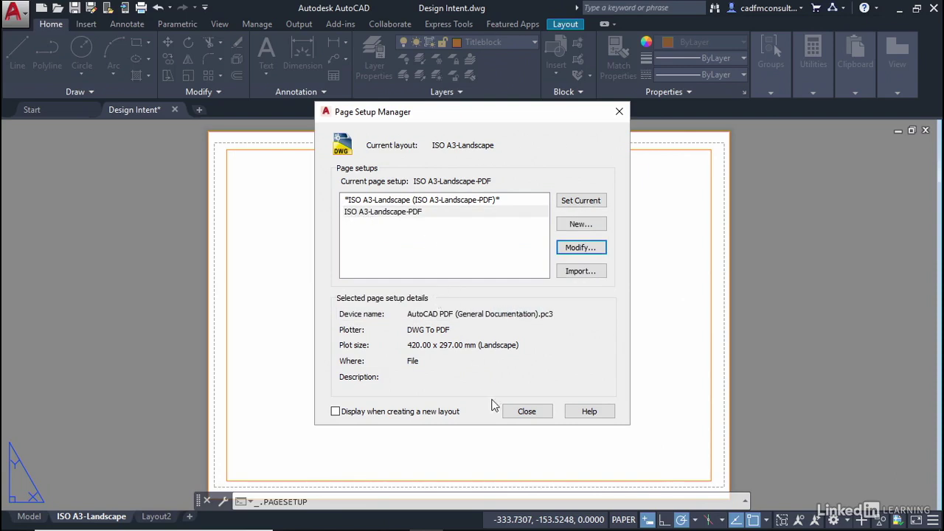
Close the Page Setup Manager and permanently delete the Layout2 tab.
{"action": "left_click", "coordinate": [527, 412]}
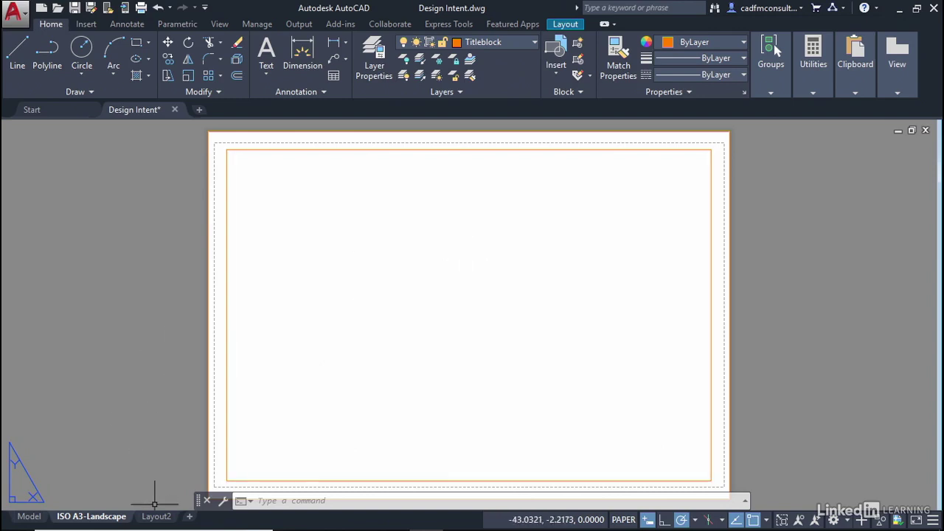
{"action": "right_click", "coordinate": [157, 520]}
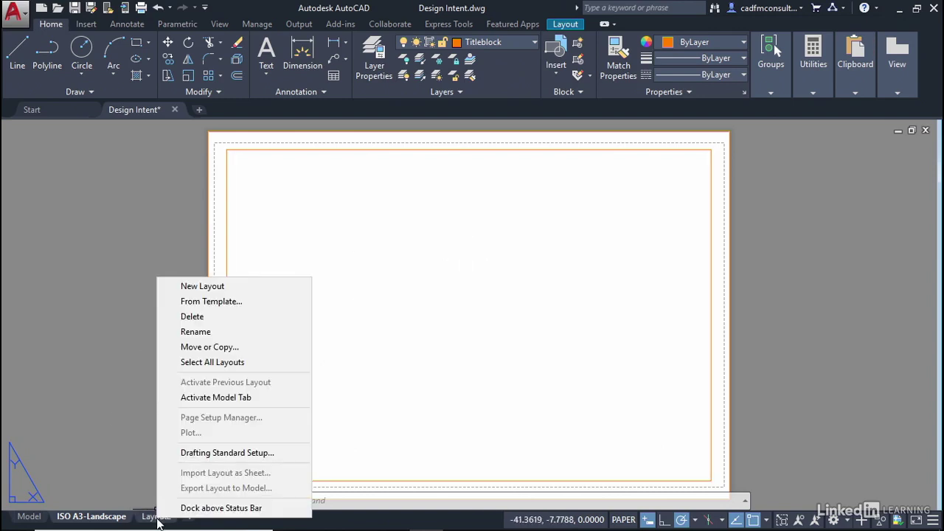
{"action": "left_click", "coordinate": [211, 318]}
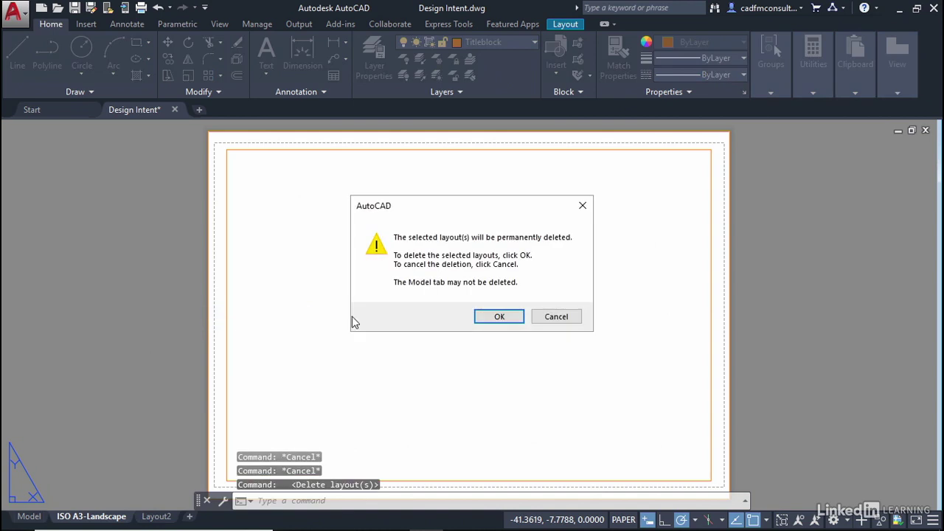
{"action": "left_click", "coordinate": [492, 317]}
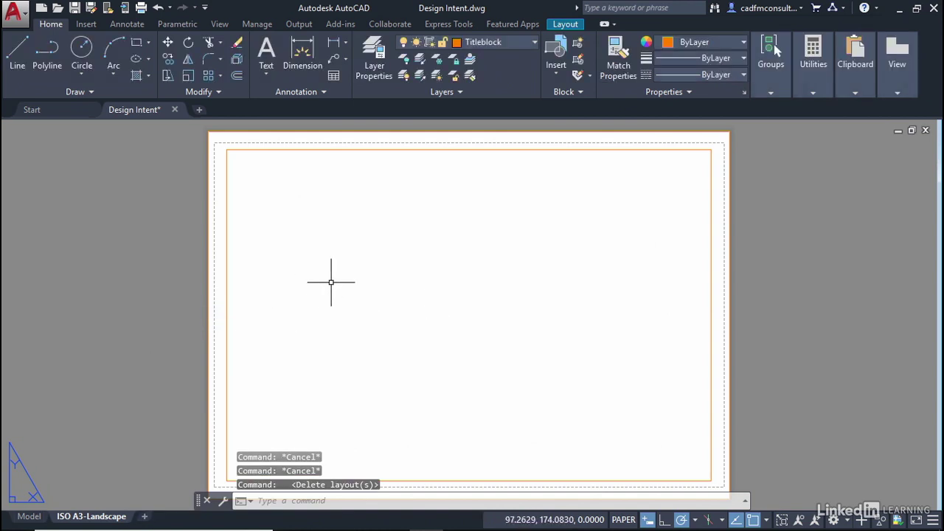